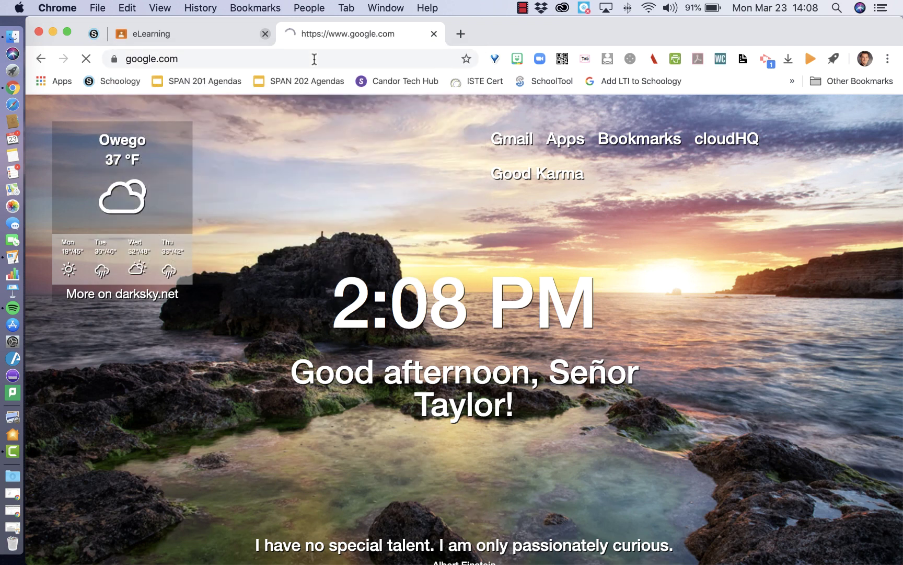
# Open Google Calendar and create a new event titled "Chemistry Class Live Stream".
pyautogui.click(839, 121)
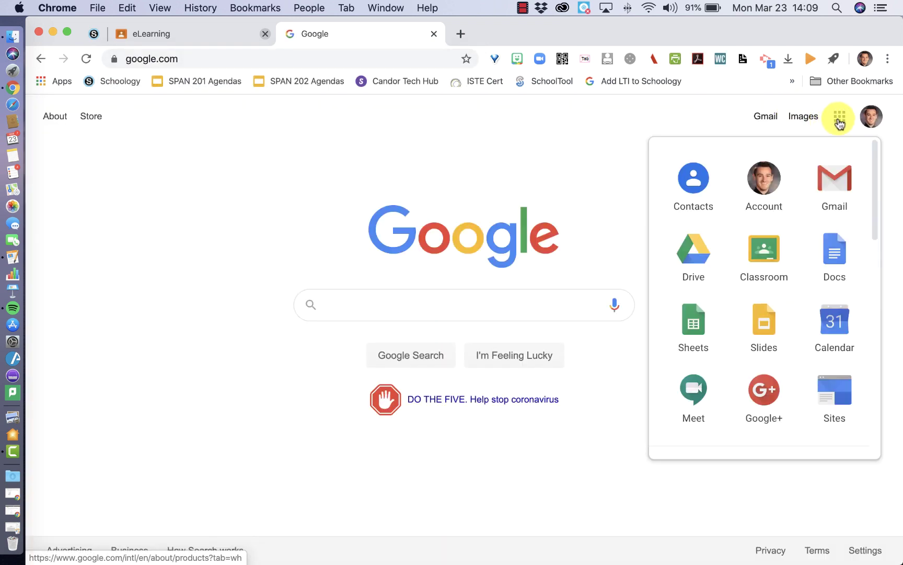
pyautogui.click(834, 314)
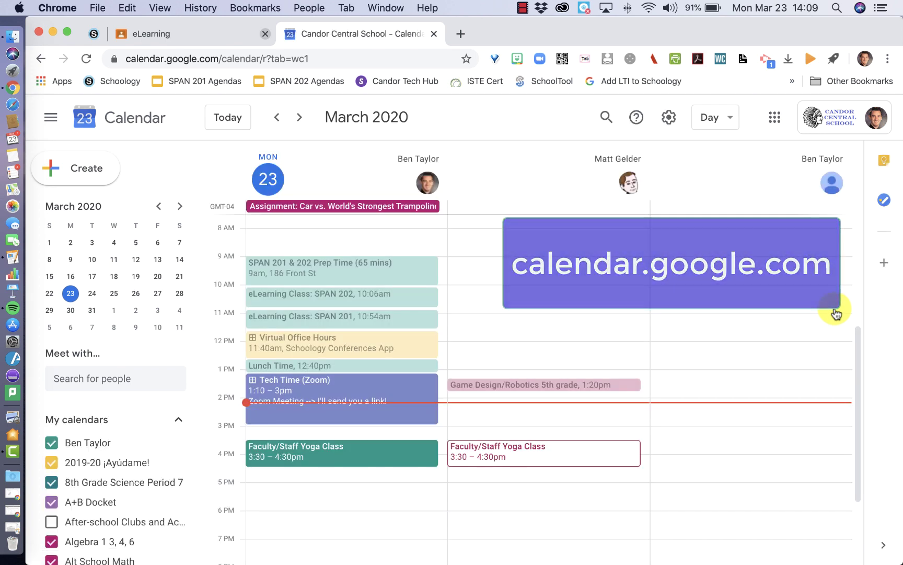
pyautogui.click(88, 172)
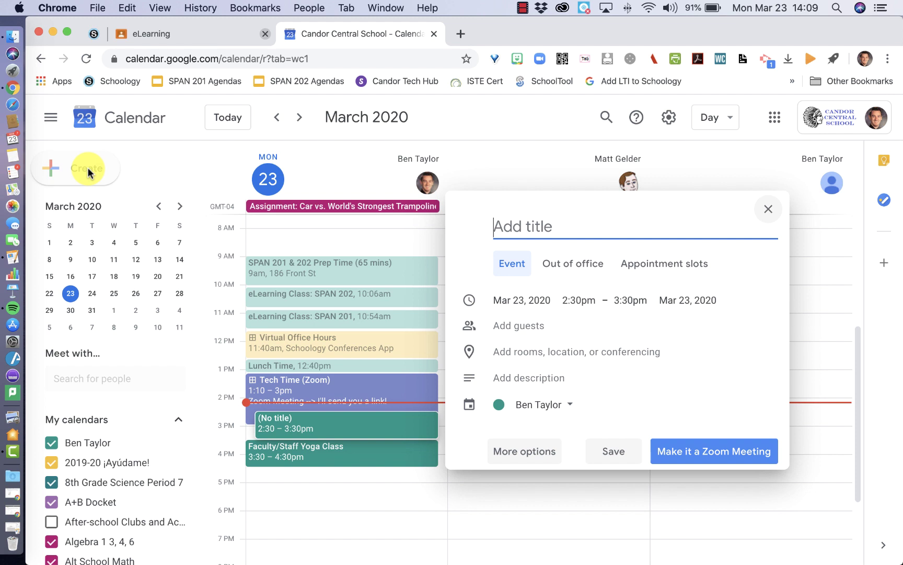
pyautogui.write('Chemistry Class ')
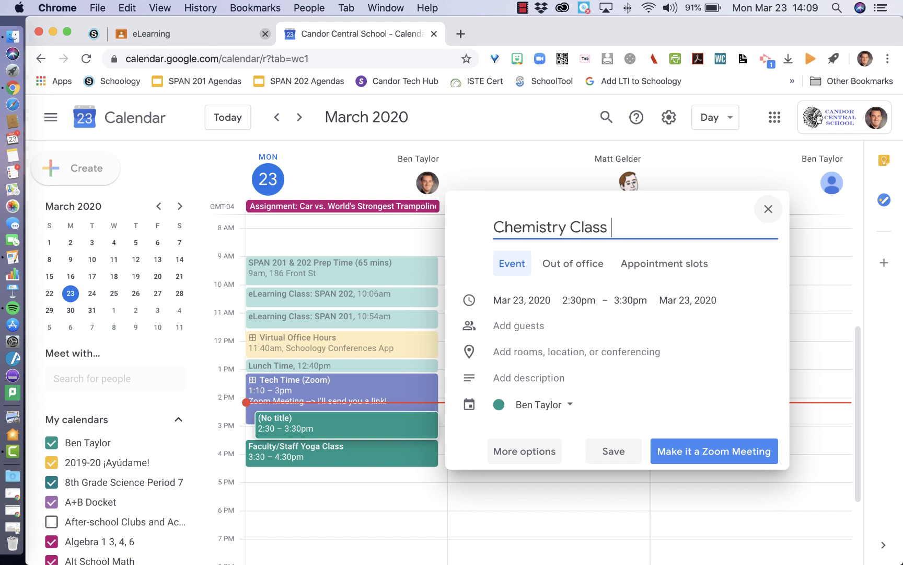
pyautogui.write('Live Stream')
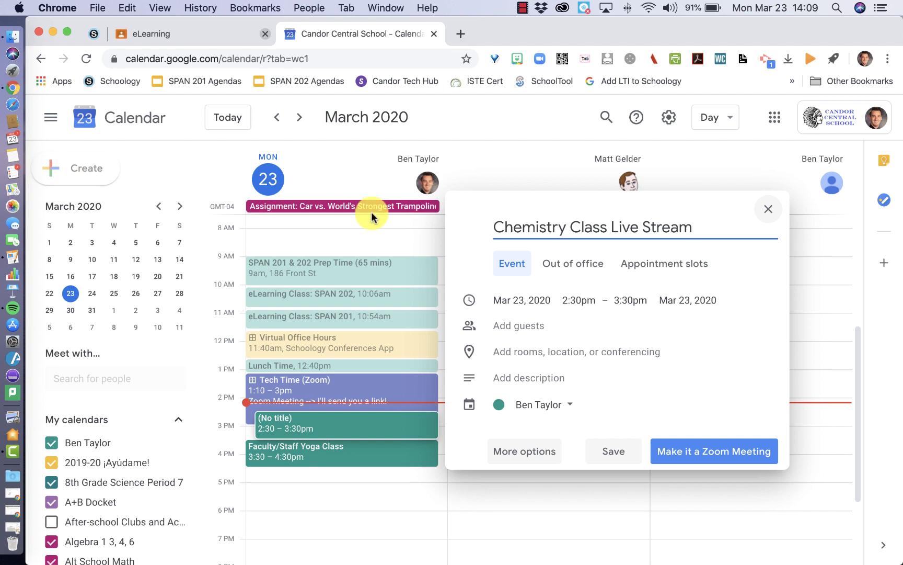
# Set the event's start time to 2:15pm.
pyautogui.click(573, 300)
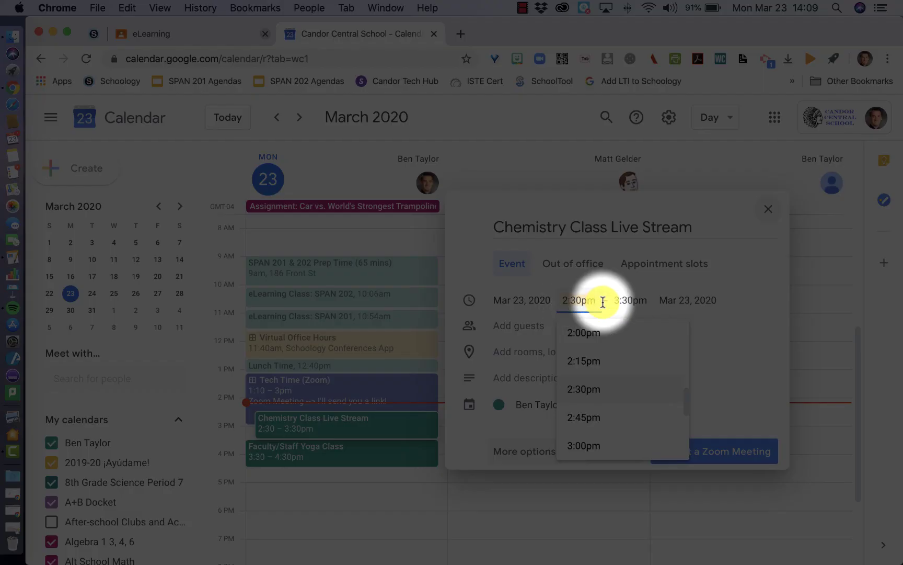
pyautogui.write('2:15pm')
pyautogui.press('Tab')
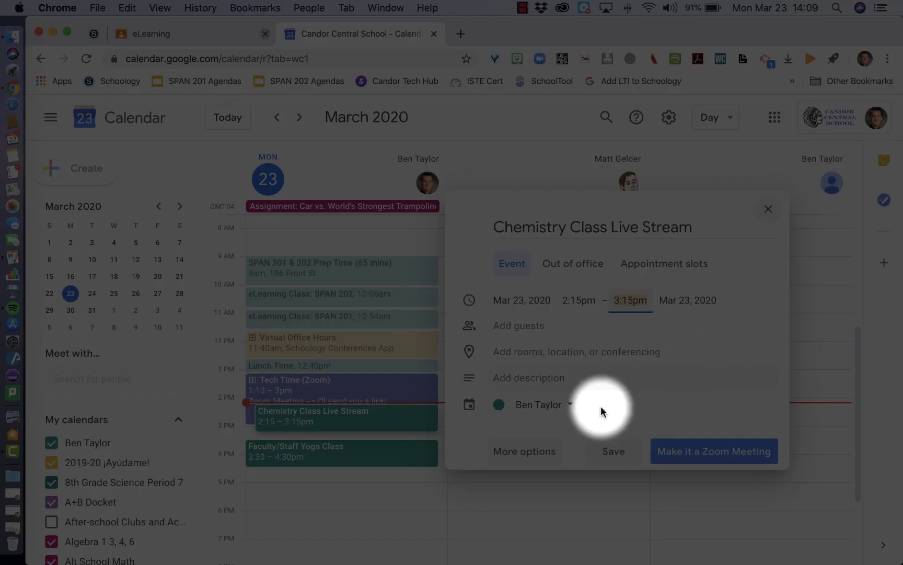
# Open the event's full options and add Hangouts Meet conferencing to it.
pyautogui.click(525, 453)
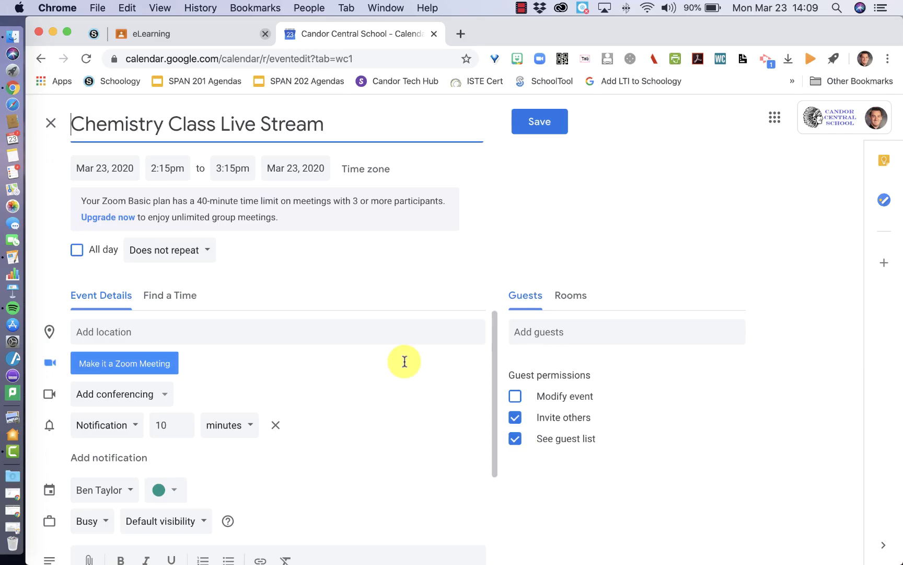
pyautogui.click(151, 395)
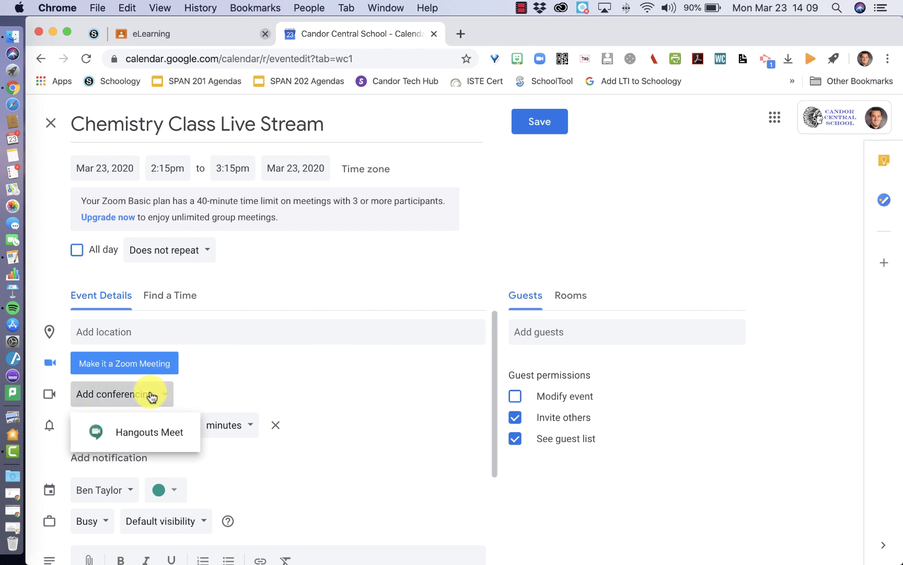
pyautogui.click(149, 435)
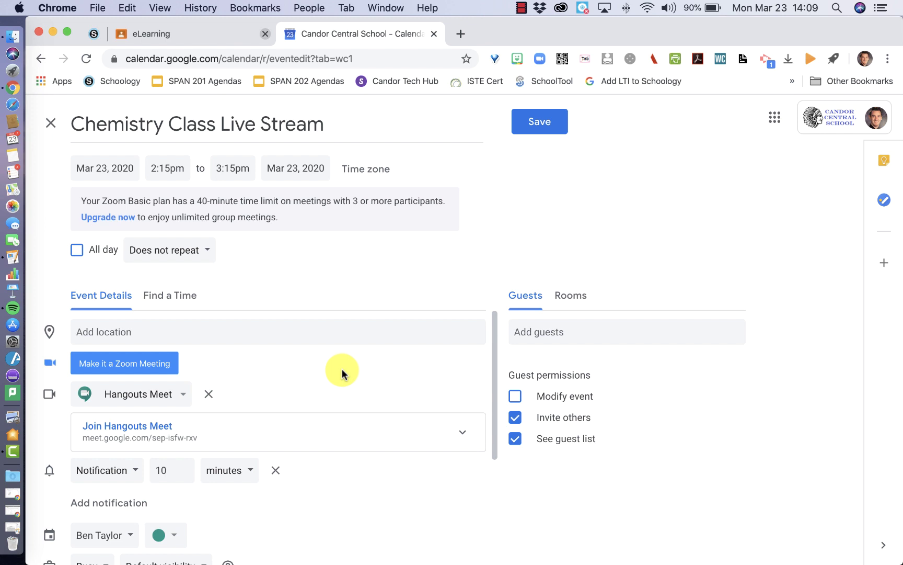
# Expand the Hangouts Meet joining details and add a live stream to the meeting.
pyautogui.scroll(-3, 320, 339)
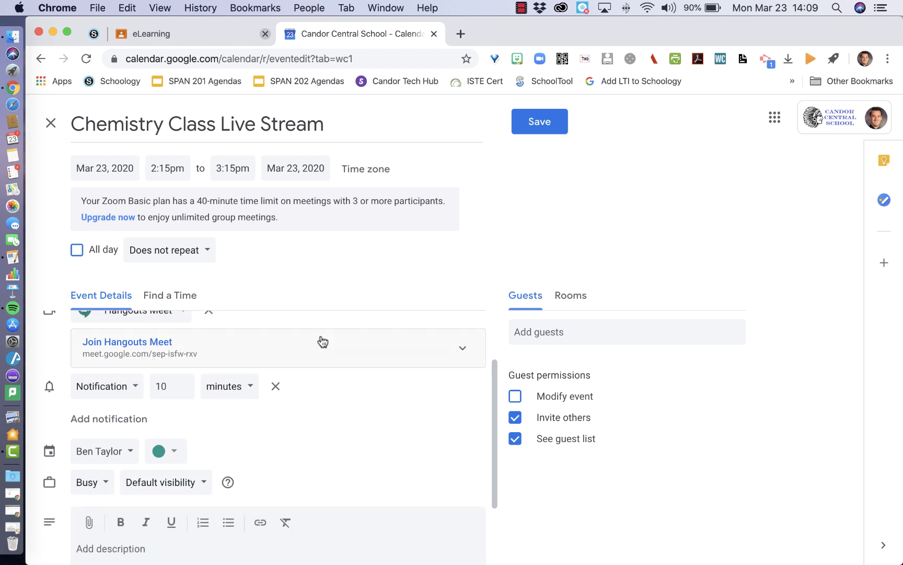
pyautogui.click(462, 348)
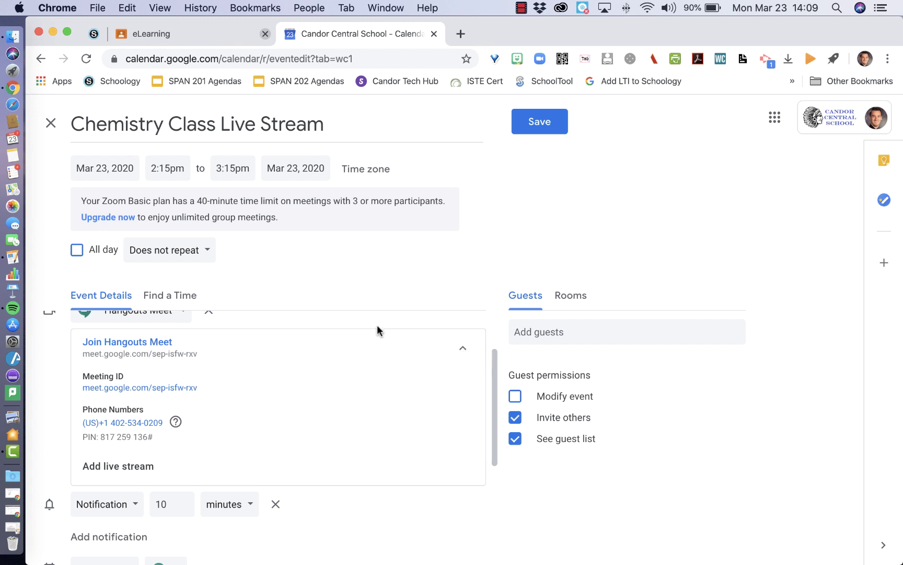
pyautogui.scroll(-2, 377, 325)
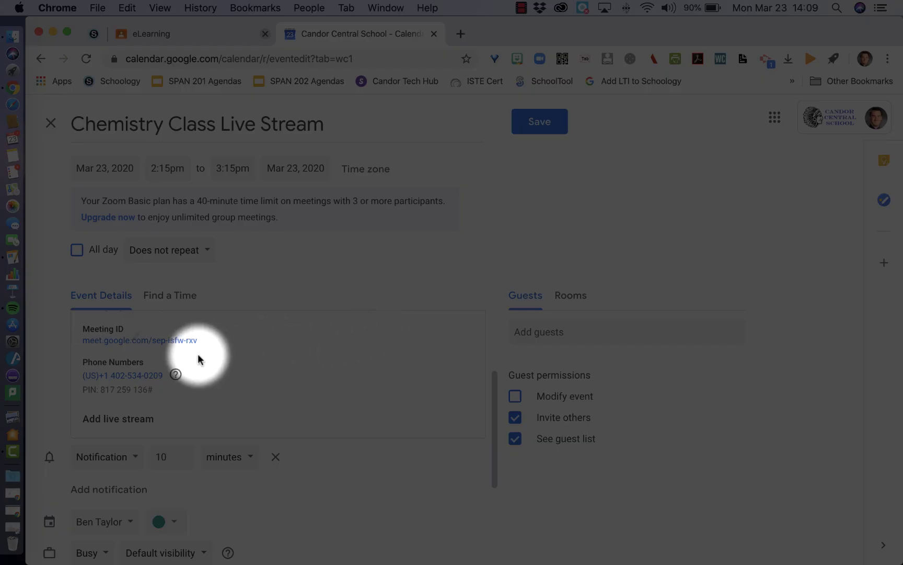
pyautogui.click(126, 418)
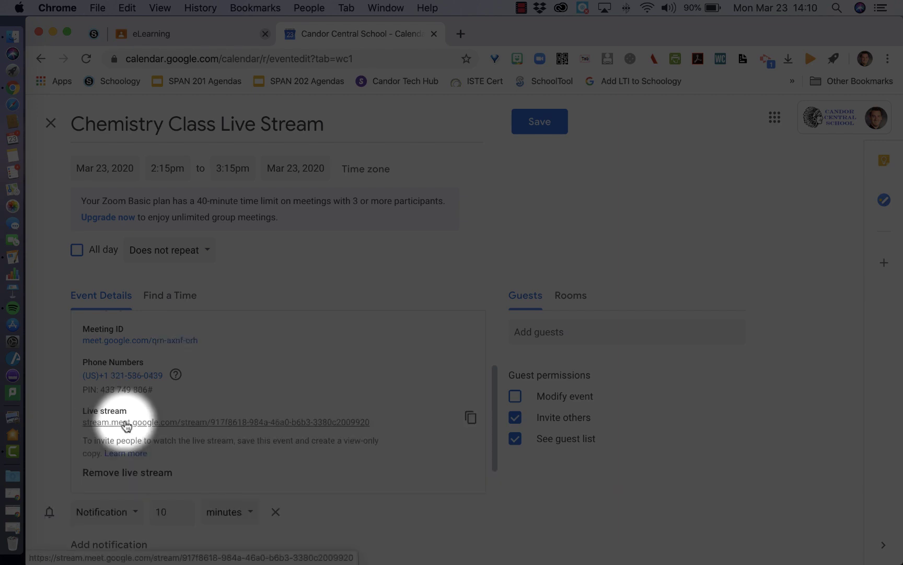
# Copy the live stream link and save the calendar event.
pyautogui.scroll(-2, 439, 377)
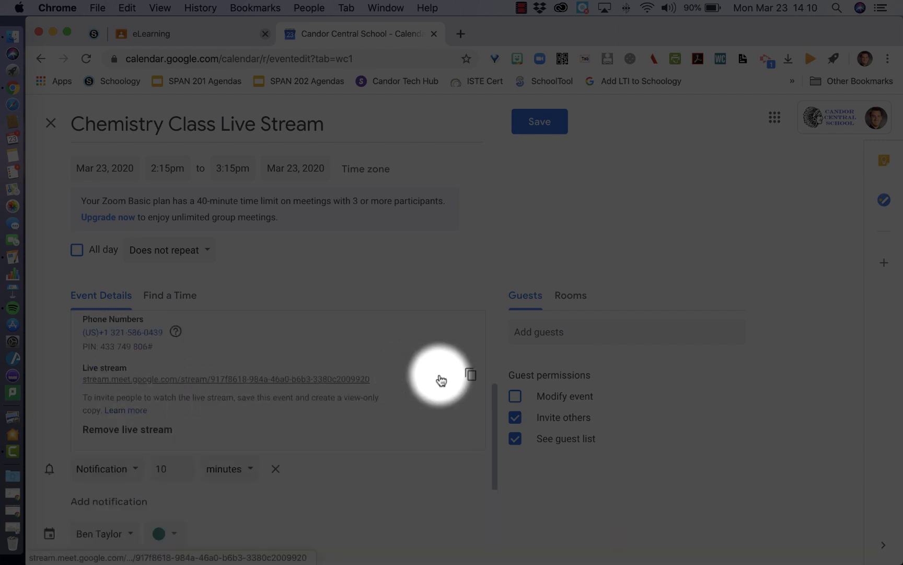
pyautogui.click(471, 377)
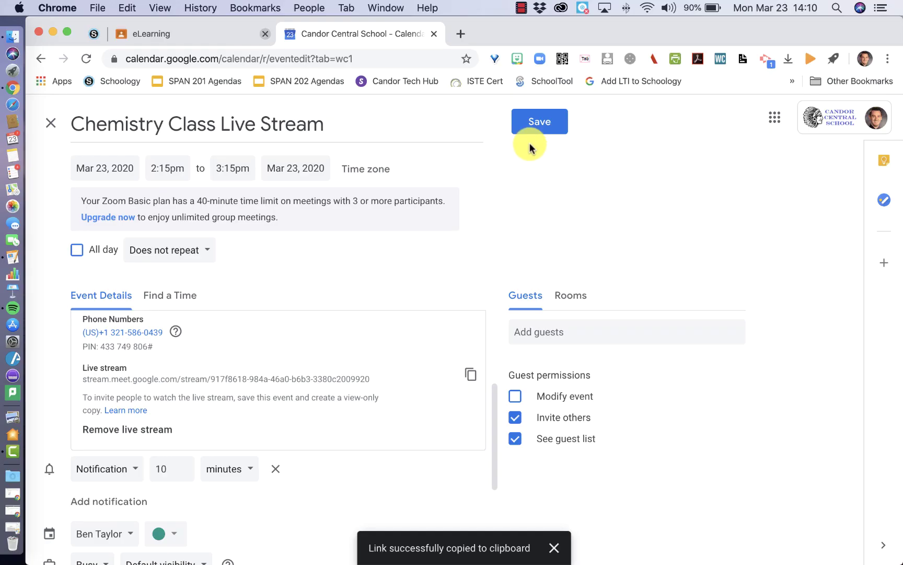
pyautogui.click(536, 124)
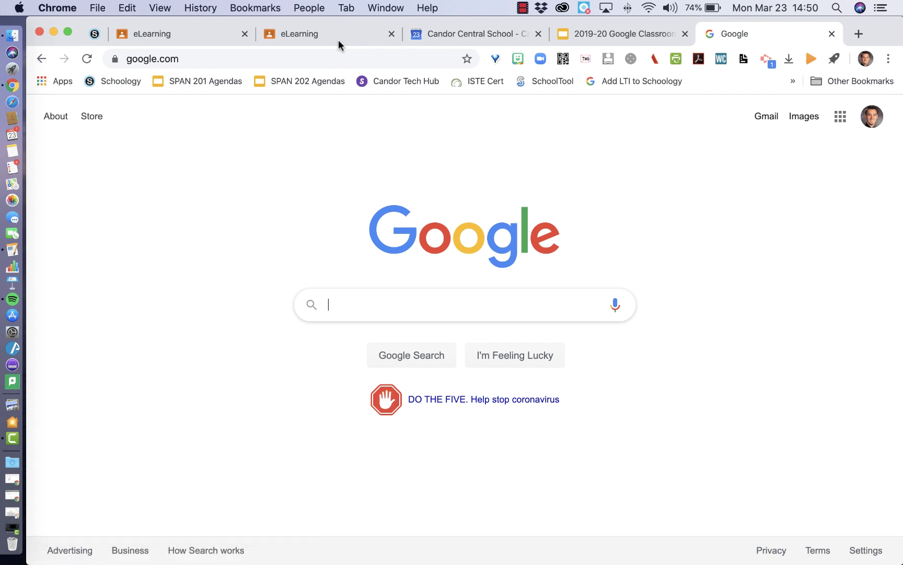
# Switch to Google Classroom and open the eLearning class.
pyautogui.click(841, 116)
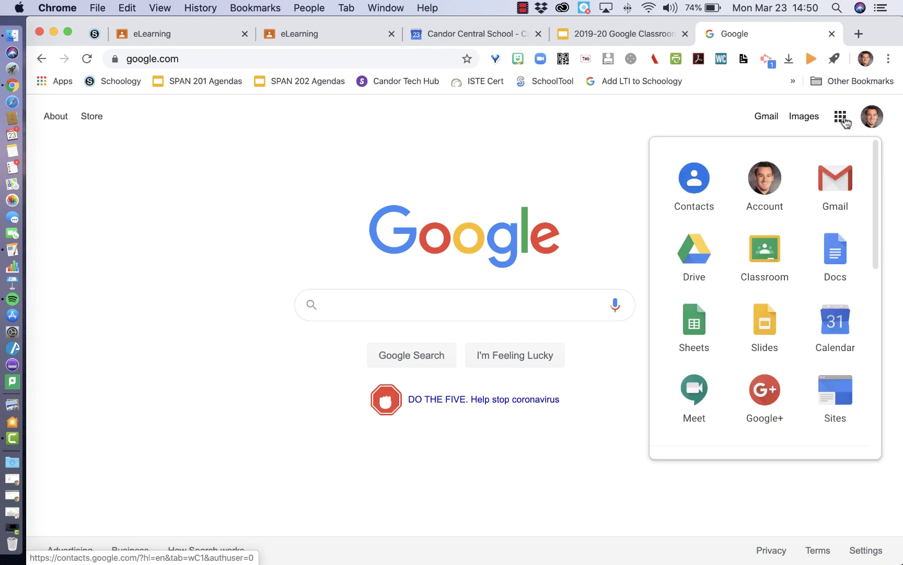
pyautogui.click(764, 260)
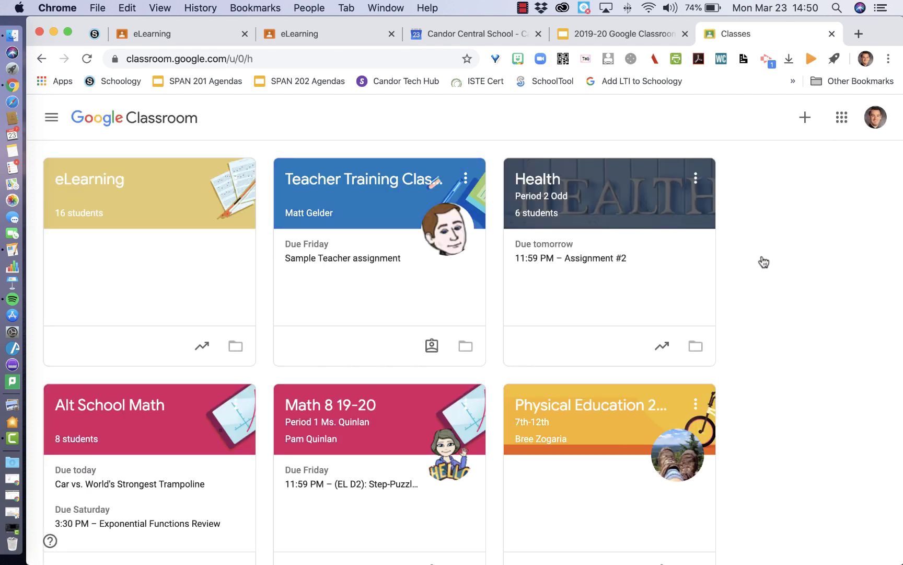
pyautogui.click(93, 181)
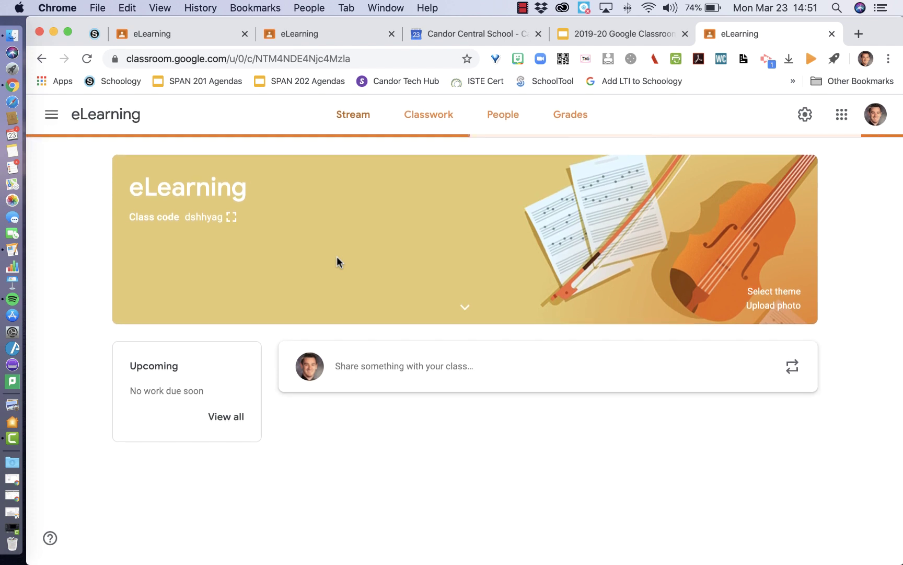
# Begin a class announcement with "Good Morning, everyone! Below is the link to the live stream for today's class.".
pyautogui.scroll(-3, 337, 259)
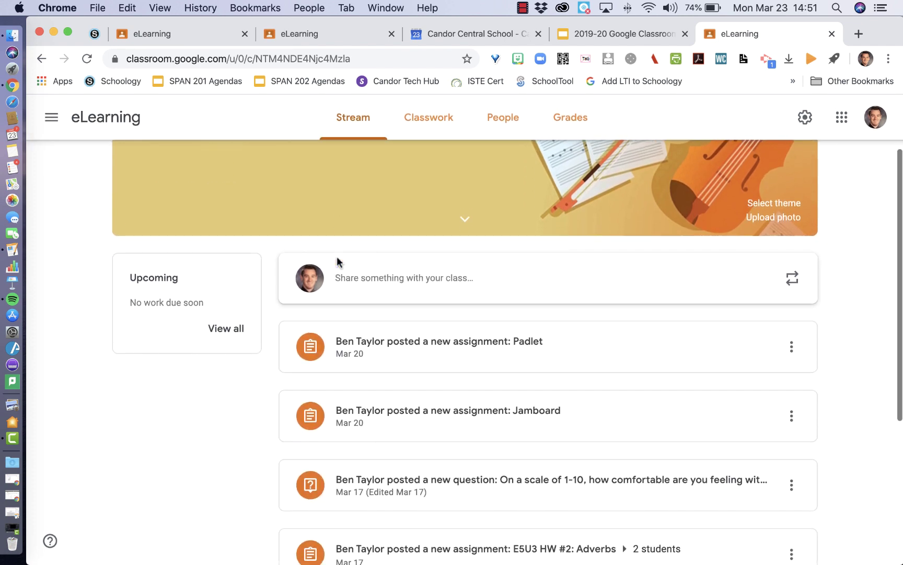
pyautogui.click(405, 275)
pyautogui.write('Good Morning, everyone! Below is the link to the live ')
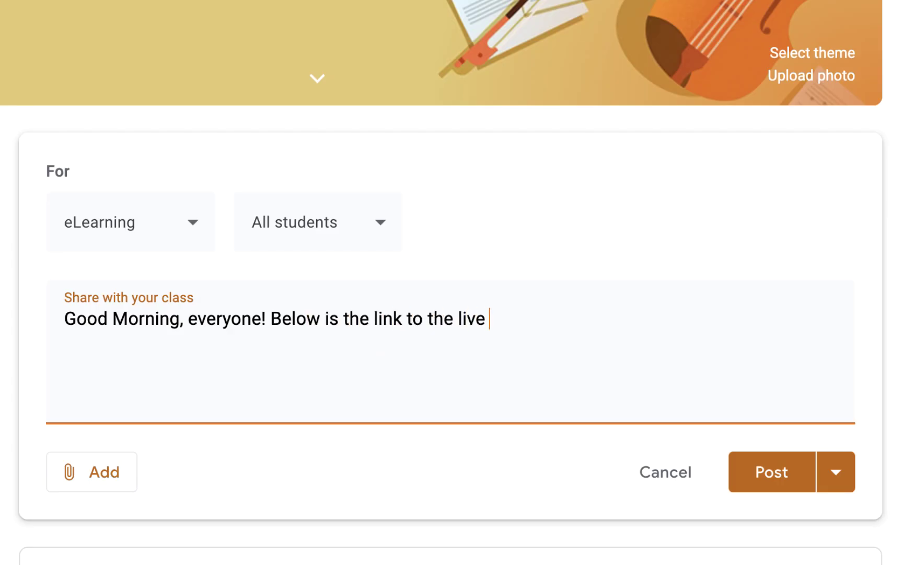
pyautogui.write("stream for today's class. It will on")
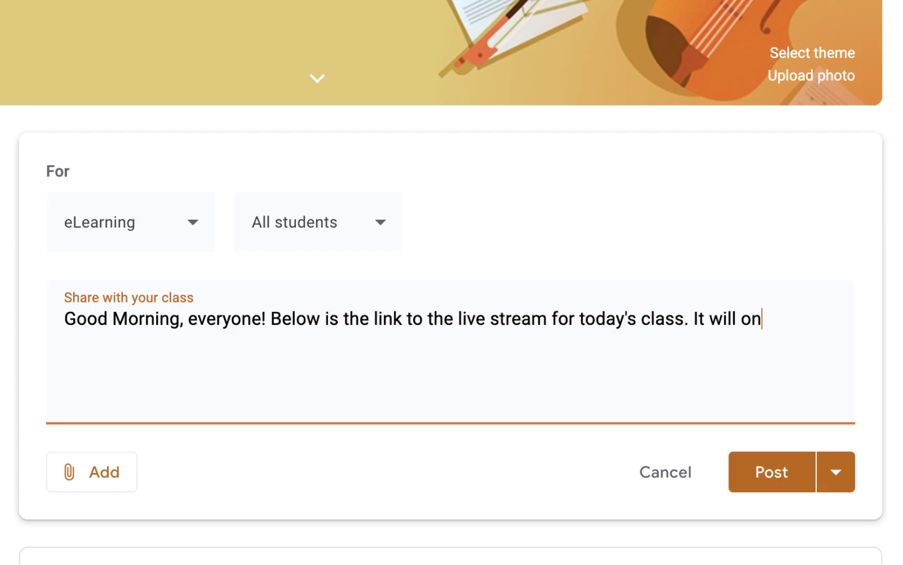
# Continue the announcement so it reads "It will only be active when I start it, and will end when I leave the stream.".
pyautogui.write('ly be active when I start it, and will end ')
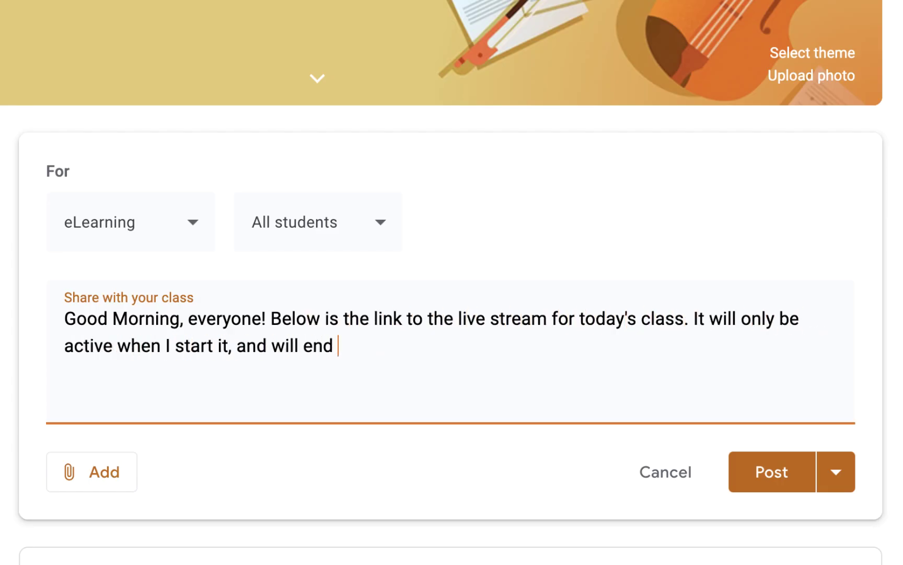
pyautogui.write('when I leave the stream. If')
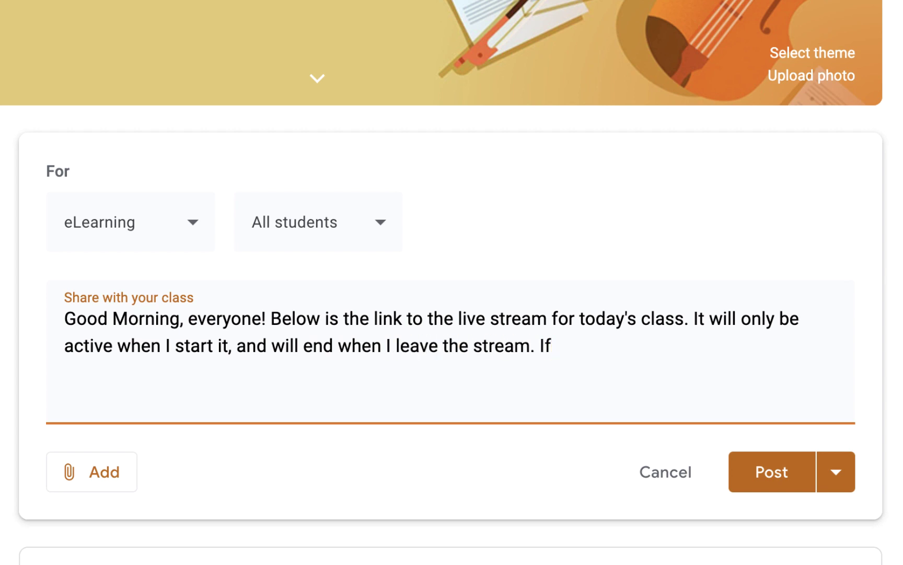
pyautogui.press('BackSpace')
pyautogui.write('f you')
pyautogui.press('BackSpace')
pyautogui.press('BackSpace')
pyautogui.press('BackSpace')
pyautogui.press('BackSpace')
pyautogui.press('BackSpace')
pyautogui.press('BackSpace')
# Add "There is no chat feature in the stream, so please post any questions, comments, answers, or concerns you may have in the comments below this post.".
pyautogui.write('There is no chat feature in the stream, so please ')
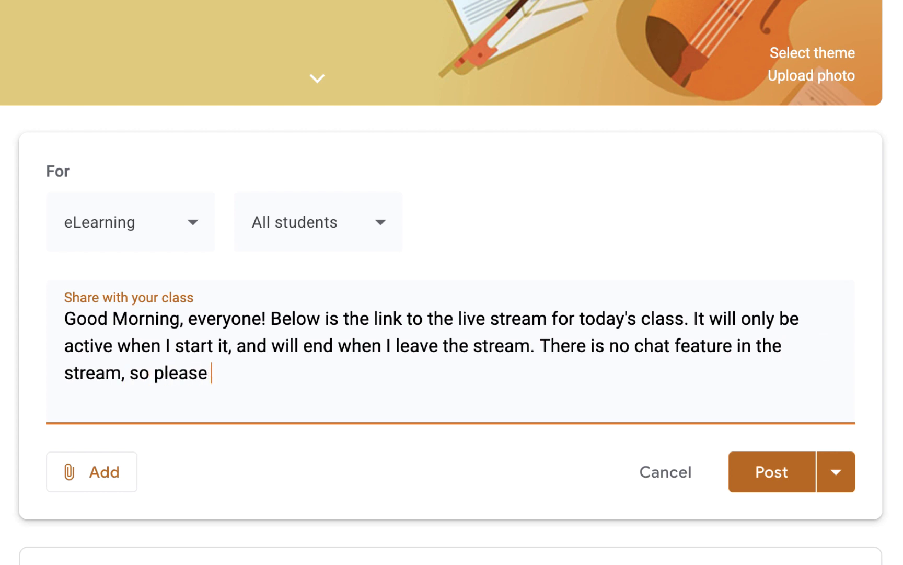
pyautogui.write('post any questions, comments, answers, or concern')
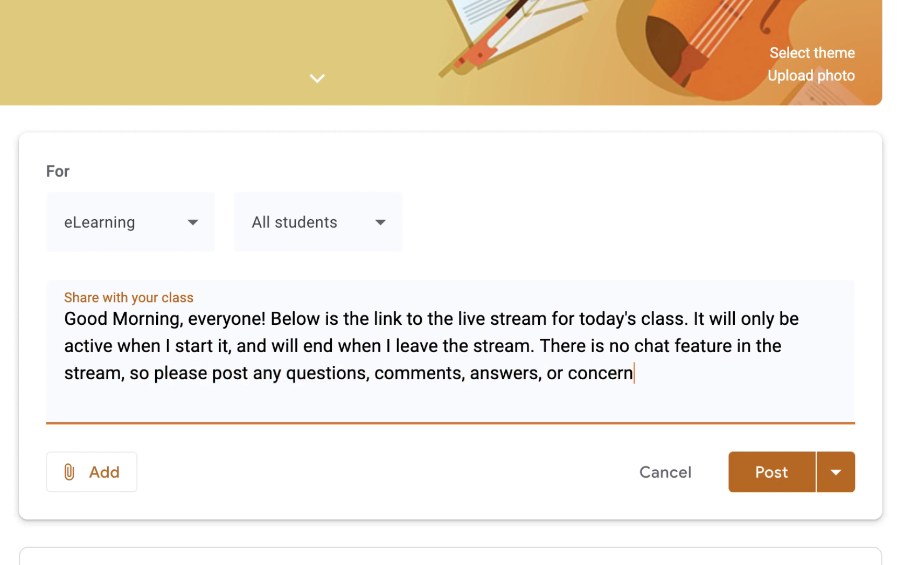
pyautogui.write('s you may have in the comments')
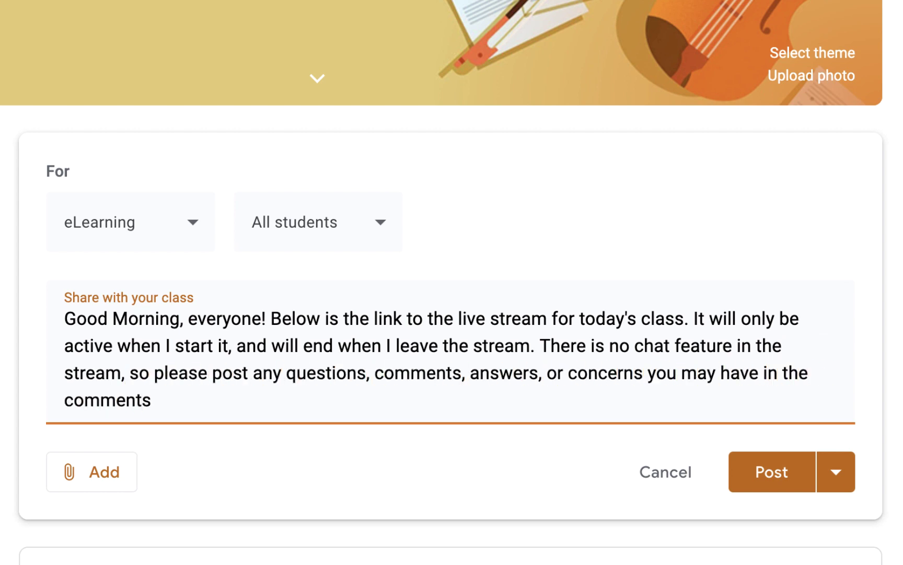
pyautogui.write(' below this post. I')
pyautogui.press('BackSpace')
pyautogui.press('BackSpace')
# Add a second paragraph reading "If you misuse this post by spamming, you will be muted and unable to post. See you soon!".
pyautogui.press('Return')
pyautogui.press('Return')
pyautogui.write('If ')
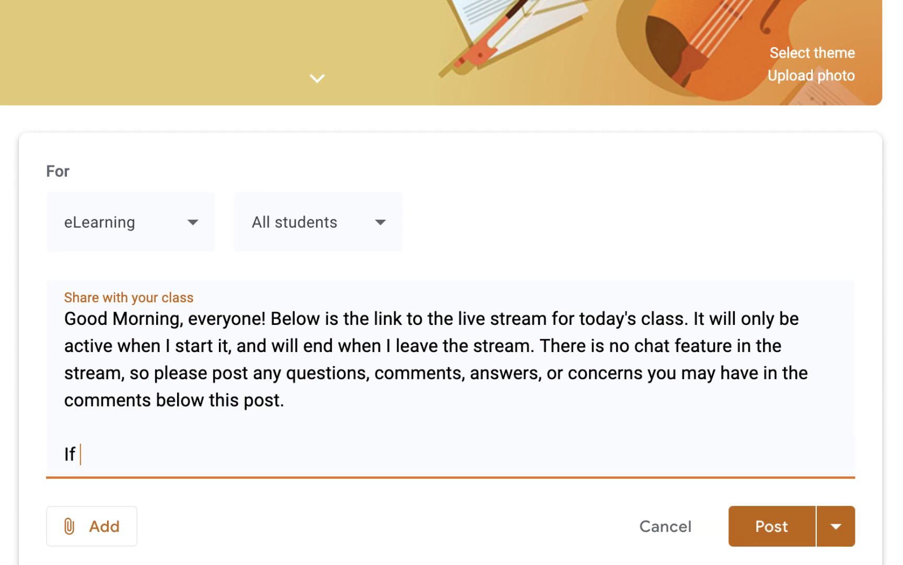
pyautogui.write('you misuse this post by spamming, you wi')
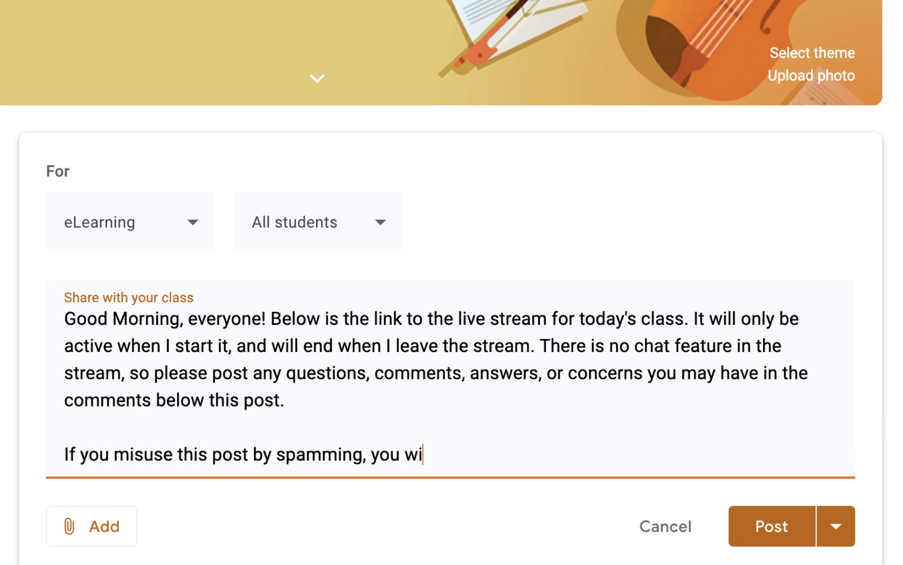
pyautogui.write('ll be muted and lose your privi')
pyautogui.hotkey('alt', 'BackSpace')
pyautogui.hotkey('alt', 'BackSpace')
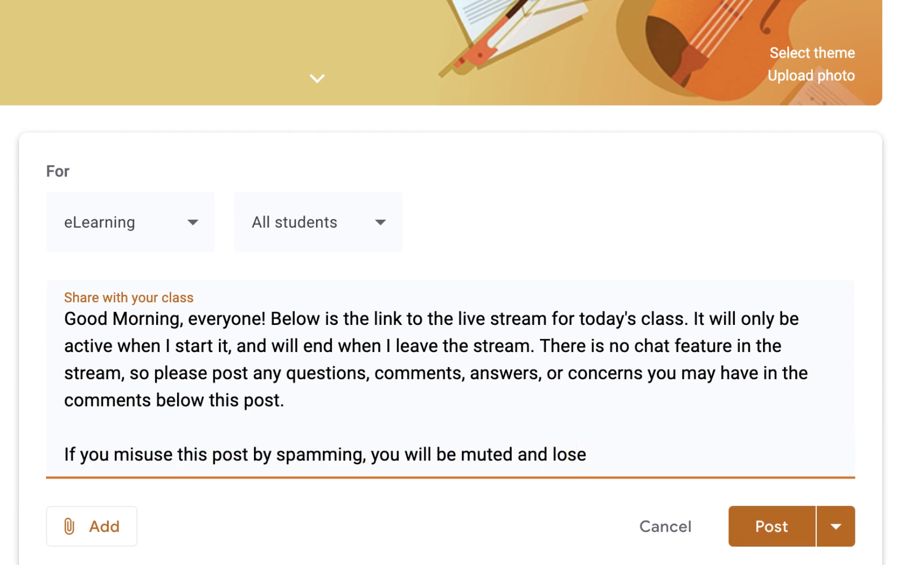
pyautogui.hotkey('alt', 'BackSpace')
pyautogui.hotkey('alt', 'BackSpace')
pyautogui.hotkey('alt', 'BackSpace')
pyautogui.write('muted and unable to post. ')
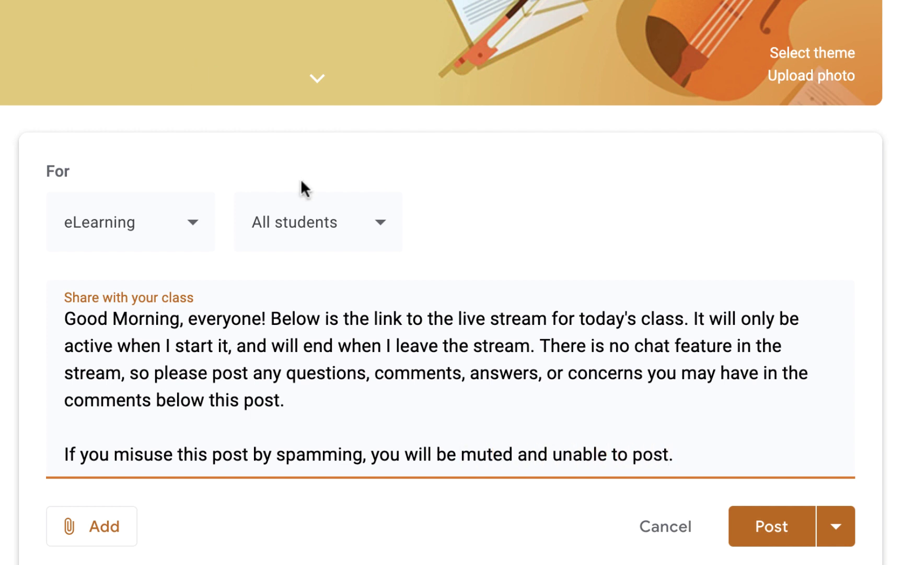
pyautogui.write('See you soon!')
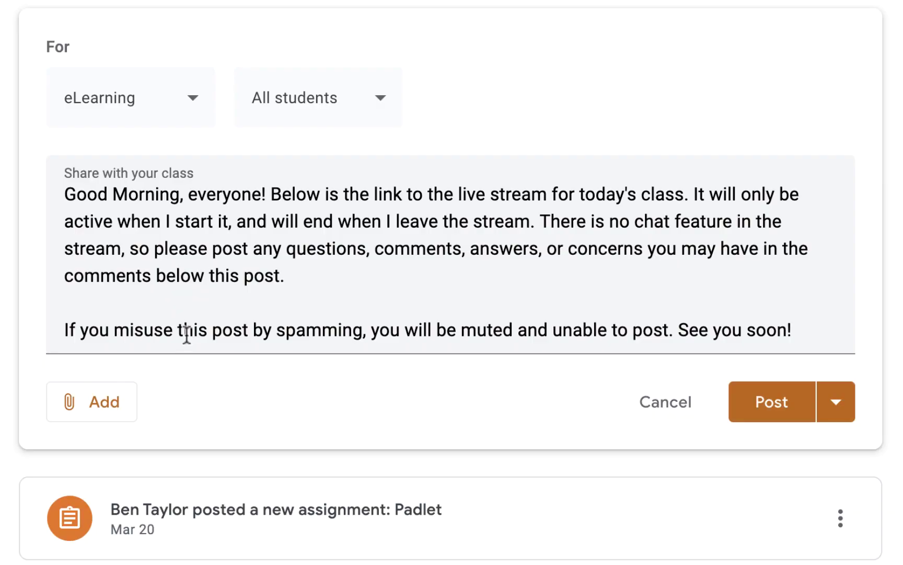
# Attach the copied live stream link to the class announcement.
pyautogui.click(95, 403)
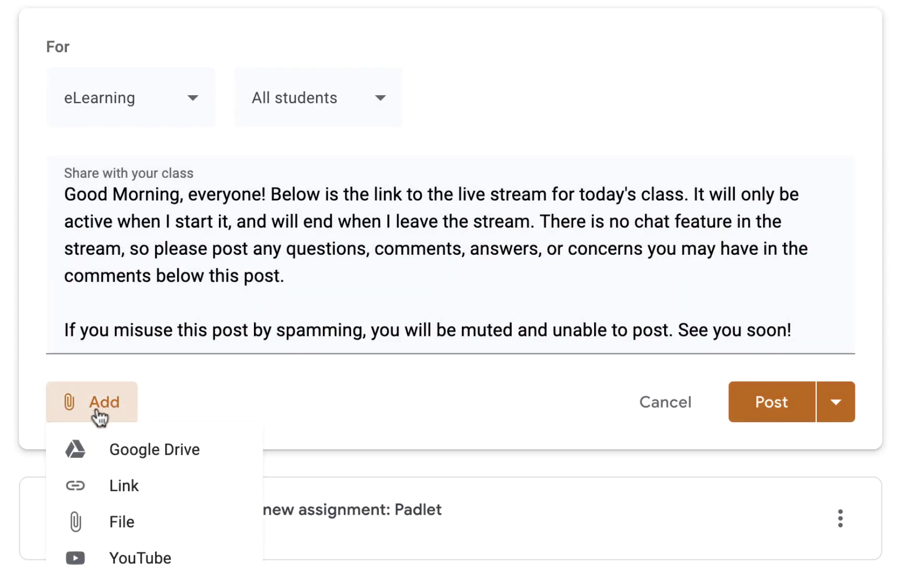
pyautogui.click(118, 493)
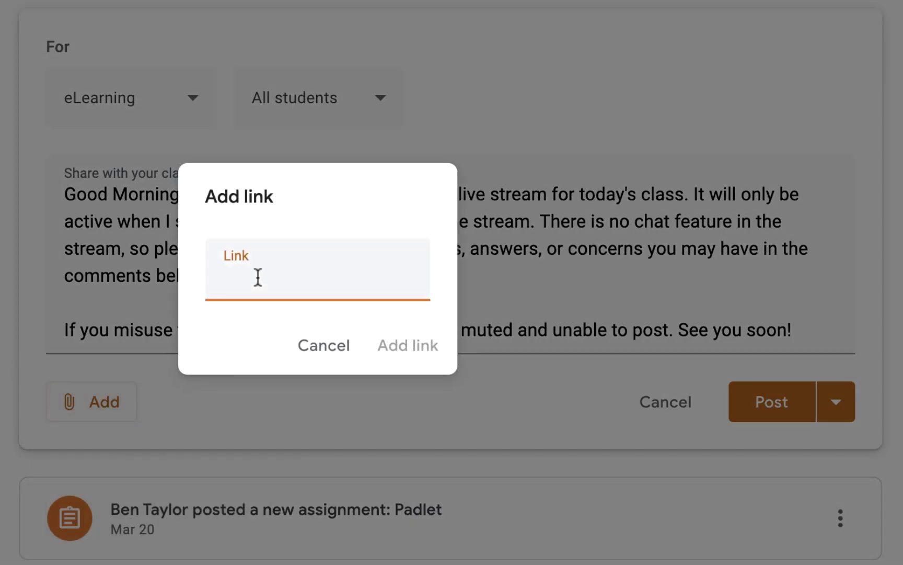
pyautogui.rightClick(267, 277)
pyautogui.click(344, 346)
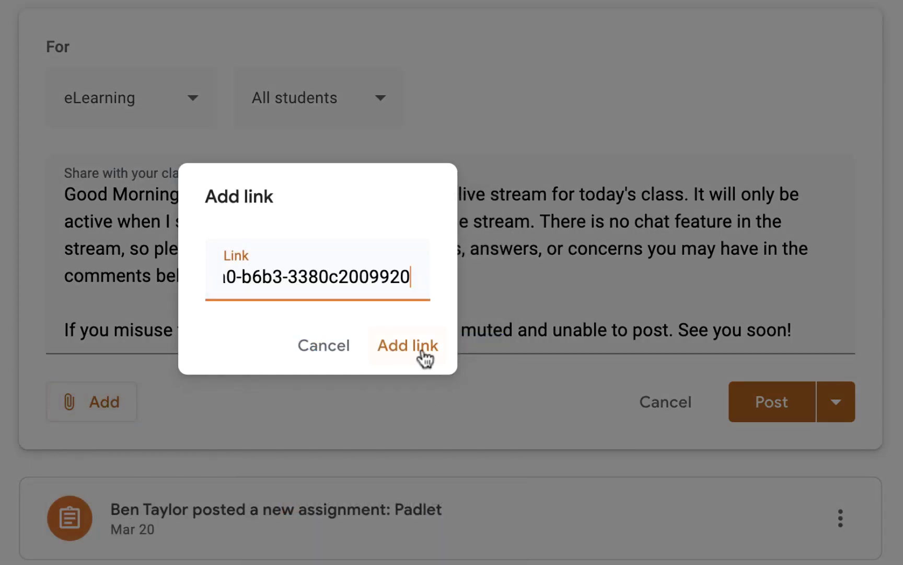
pyautogui.click(396, 346)
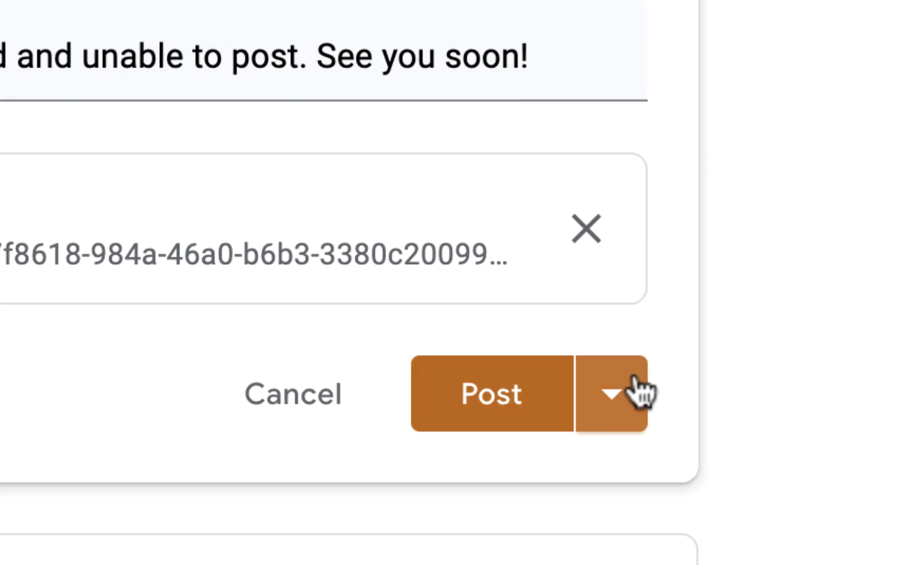
# Check the announcement's scheduling and draft options, and post it immediately to all students in eLearning.
pyautogui.click(639, 392)
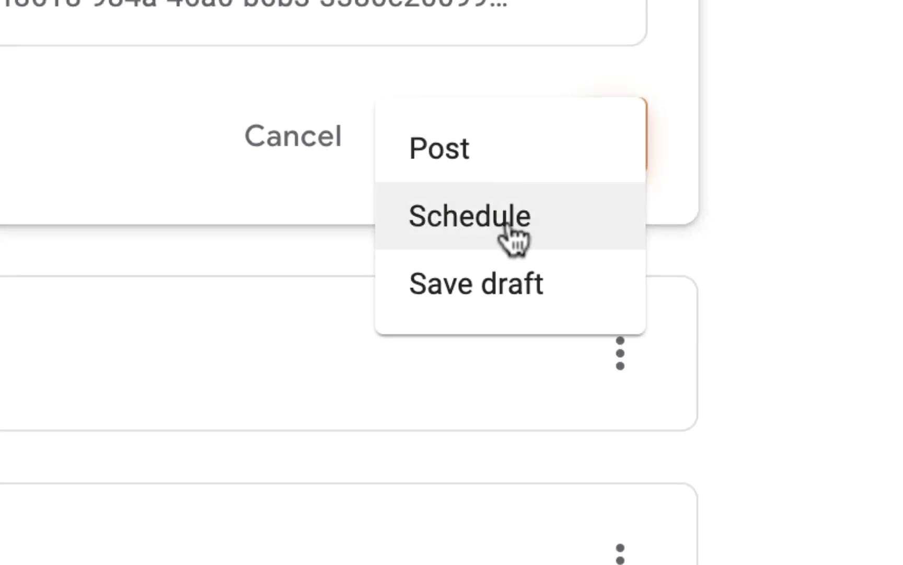
pyautogui.press('Escape')
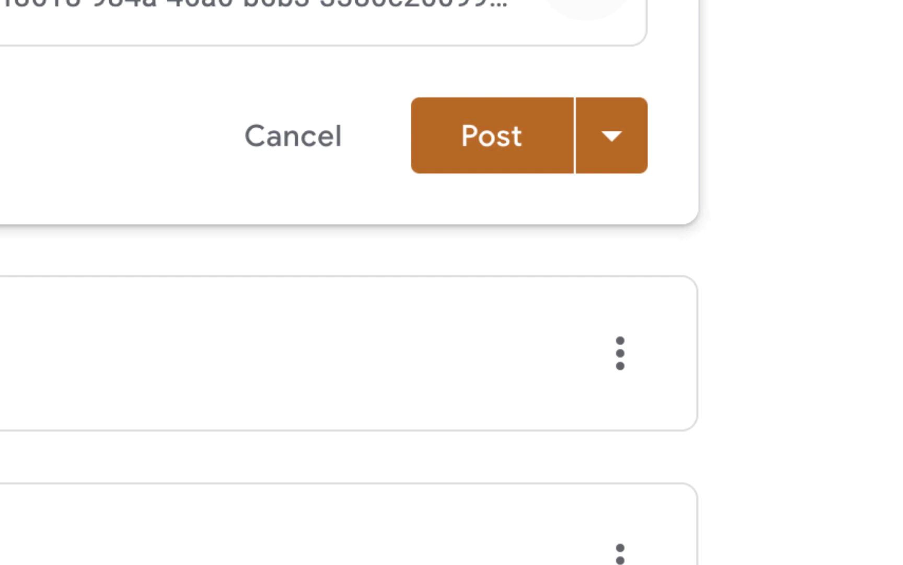
pyautogui.click(521, 142)
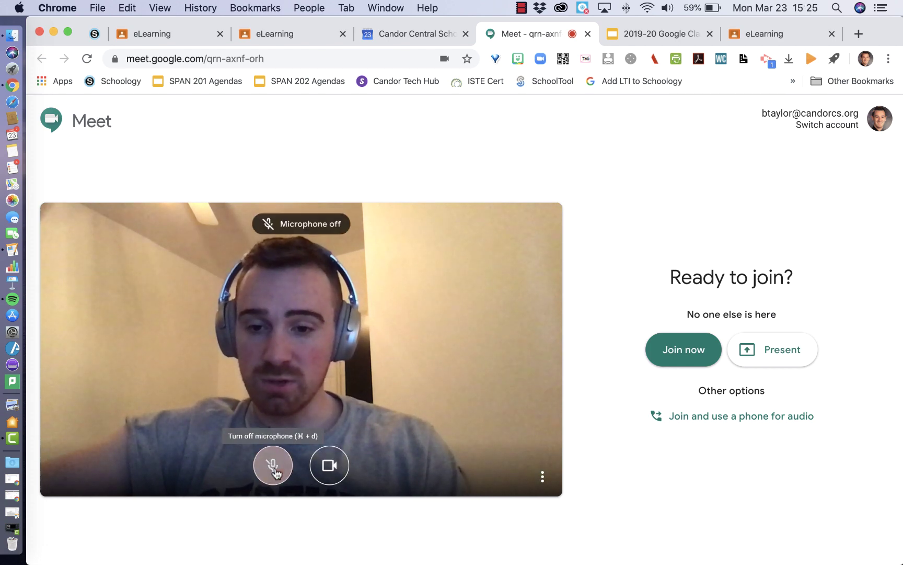
# Join the Meet call with microphone and camera off, and start streaming the meeting.
pyautogui.click(274, 468)
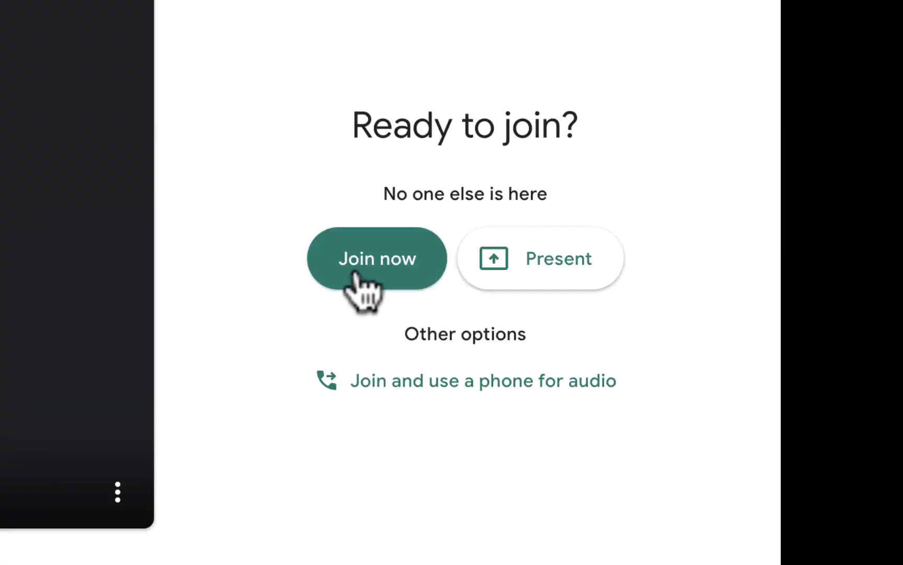
pyautogui.click(356, 275)
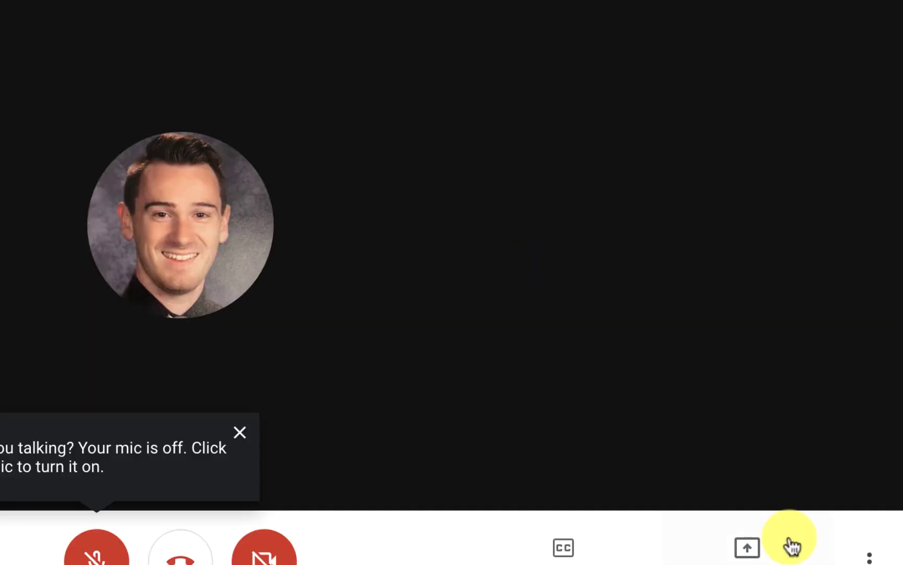
pyautogui.click(869, 558)
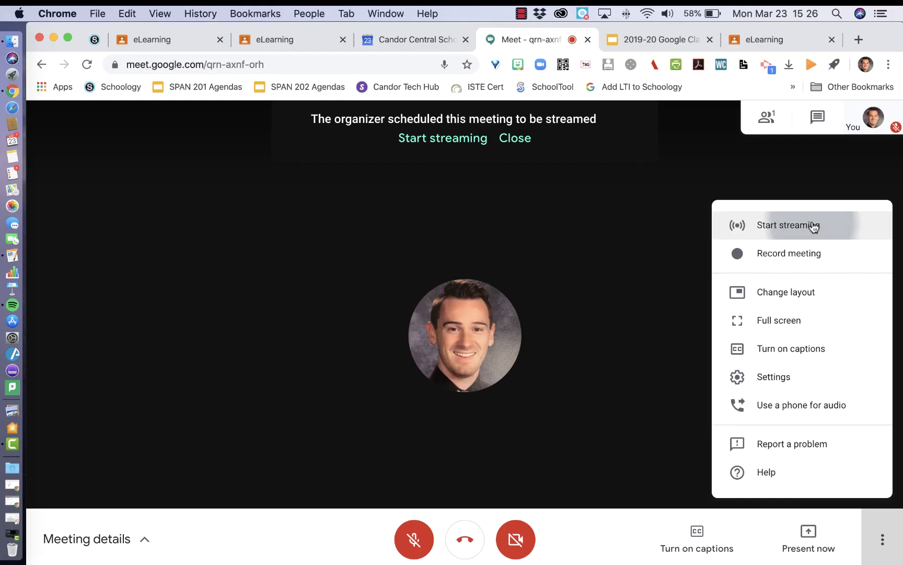
pyautogui.click(755, 44)
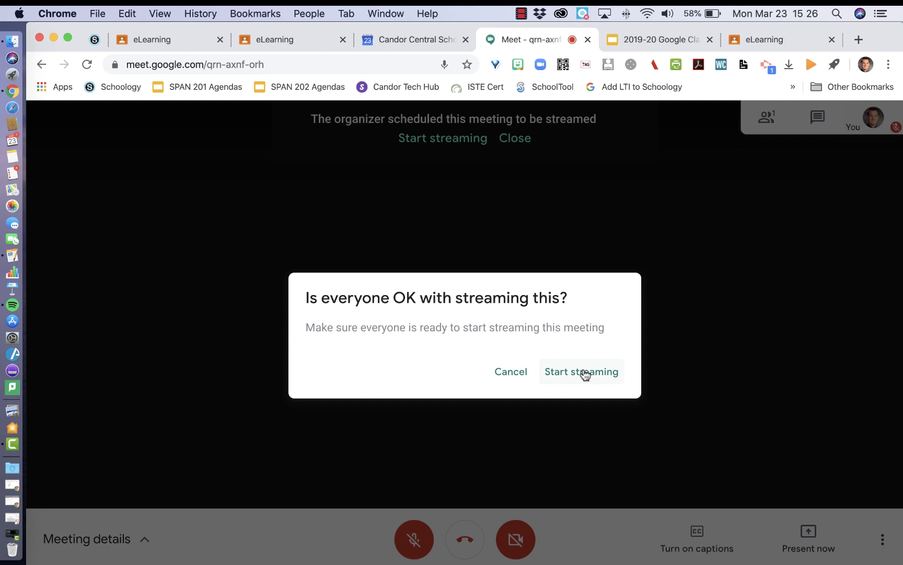
pyautogui.click(582, 372)
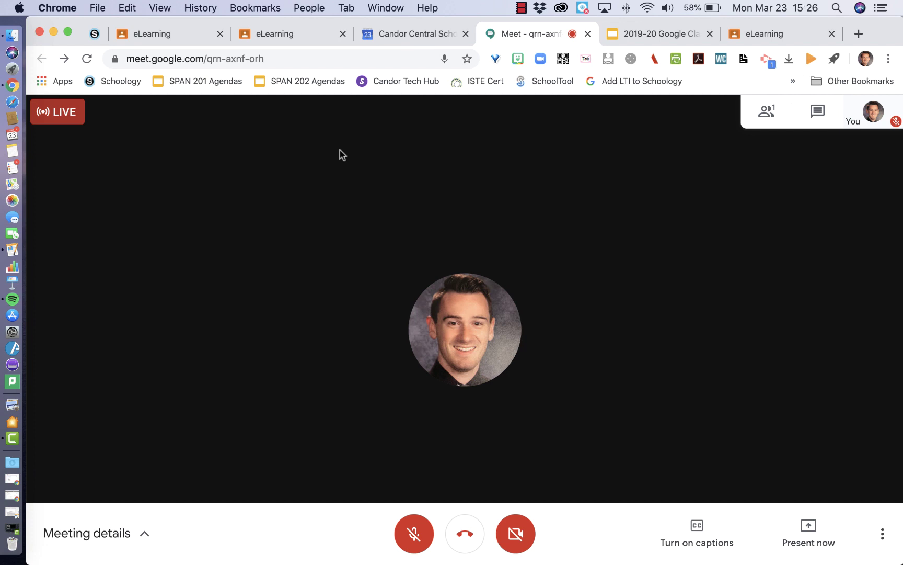
# Start recording the live-streamed meeting and accept the participant consent notice.
pyautogui.click(883, 538)
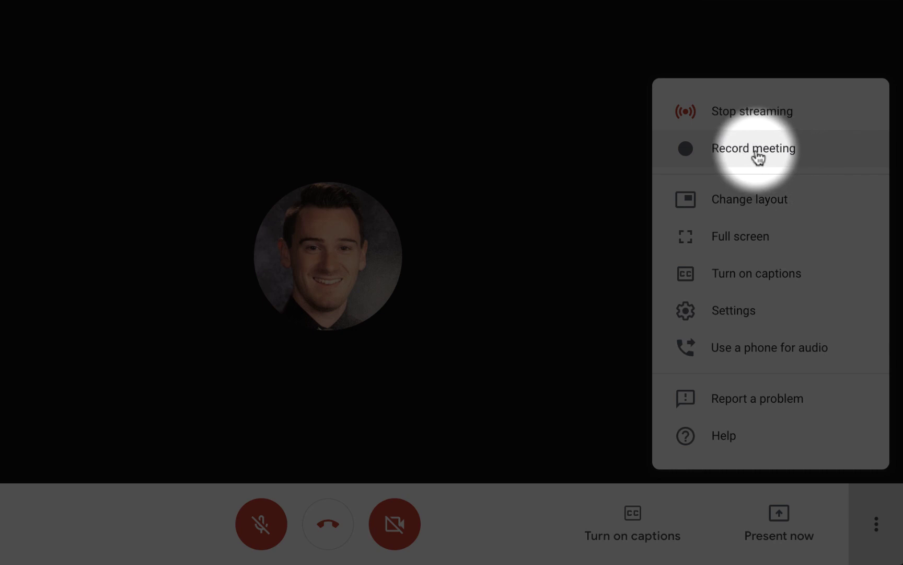
pyautogui.click(756, 154)
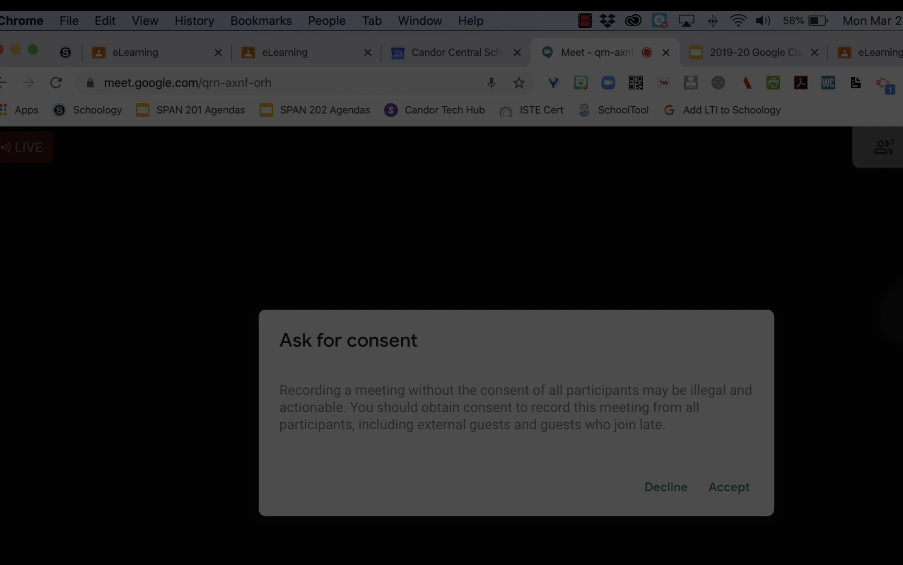
pyautogui.click(717, 485)
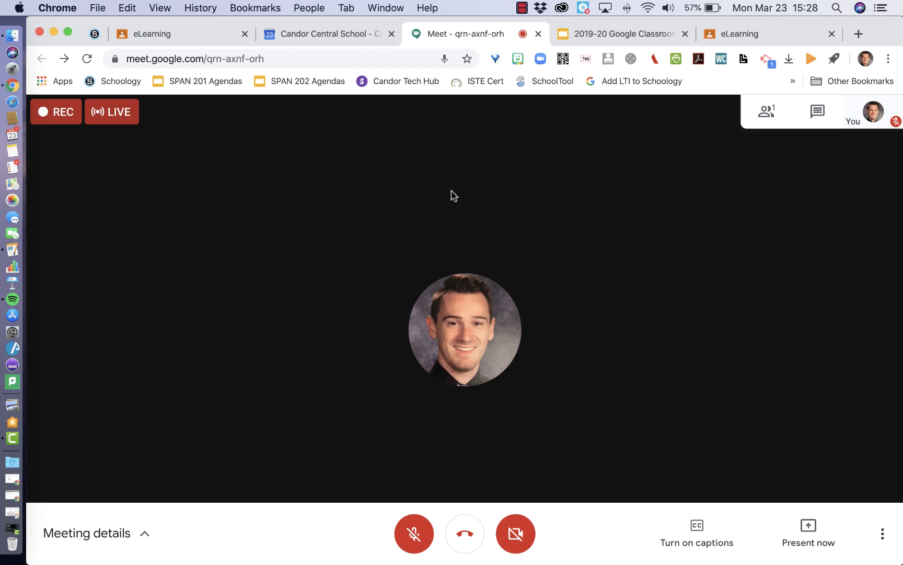
# View the eLearning class page and leave the live-streamed Meet call.
pyautogui.click(183, 34)
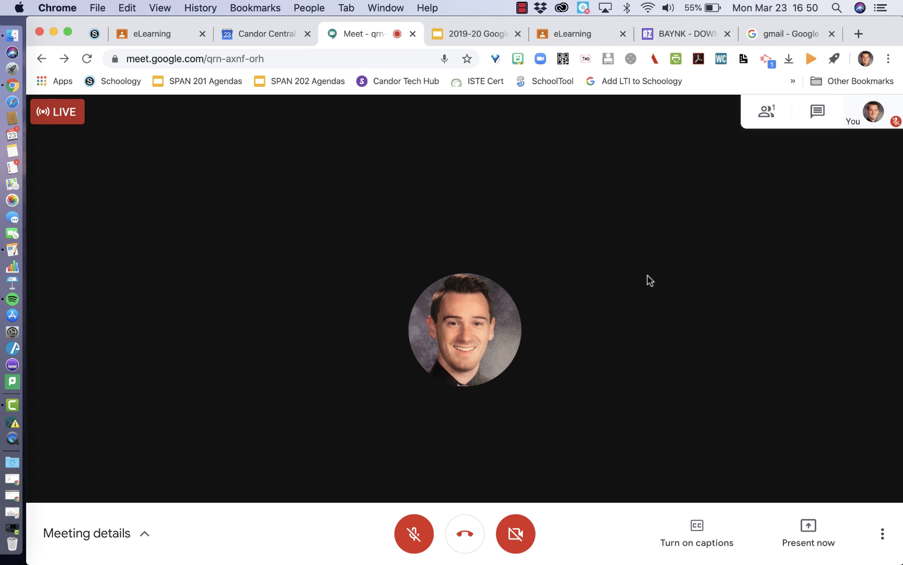
pyautogui.click(461, 540)
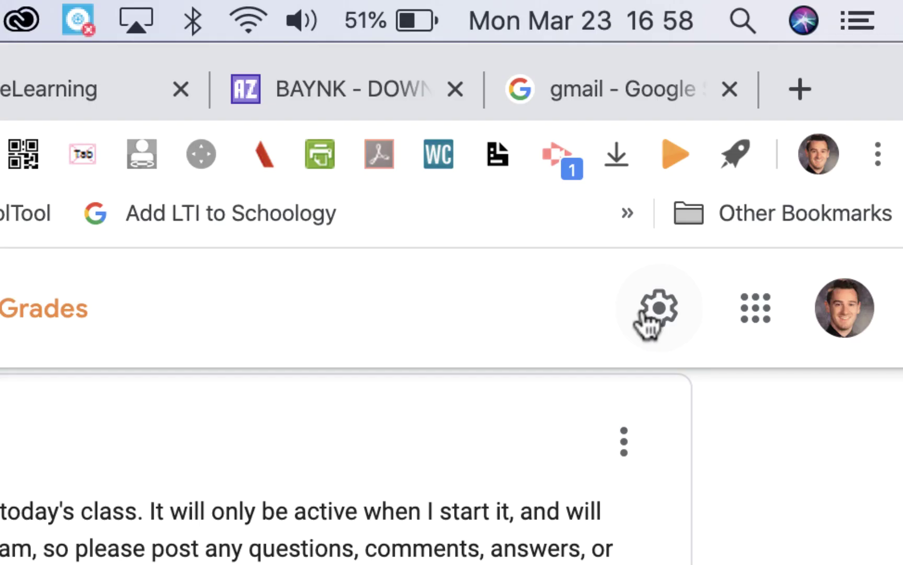
# Set the eLearning class's Stream permission to "Students can only comment" and save the class settings.
pyautogui.click(805, 117)
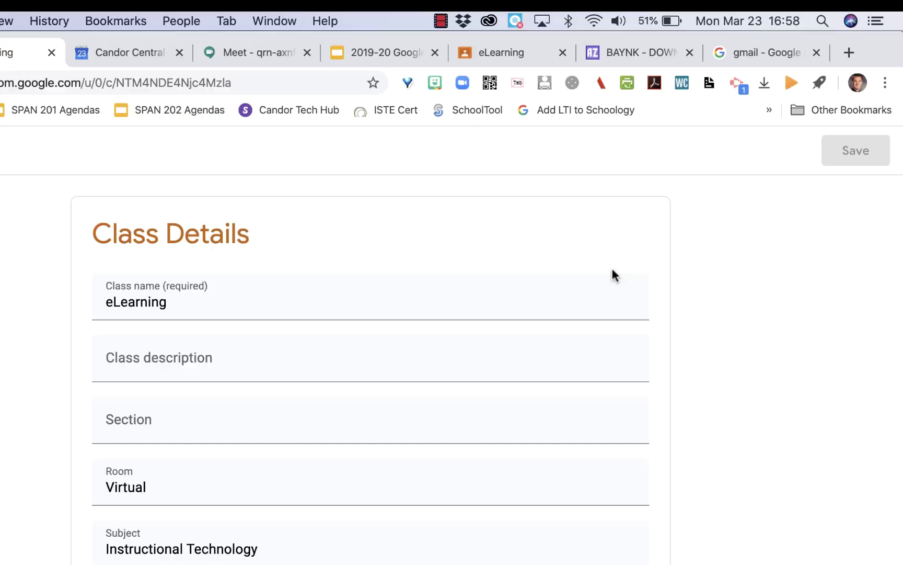
pyautogui.scroll(-10, 612, 276)
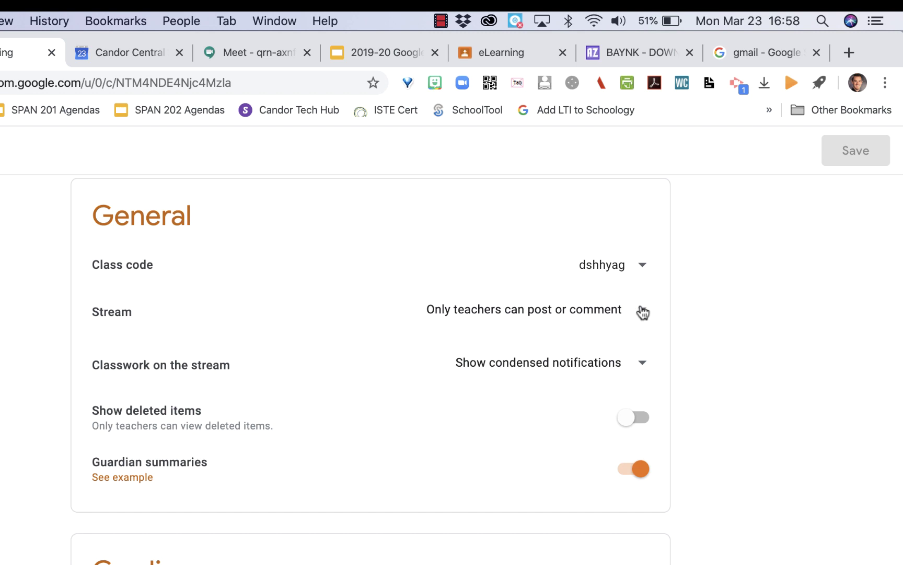
pyautogui.click(643, 313)
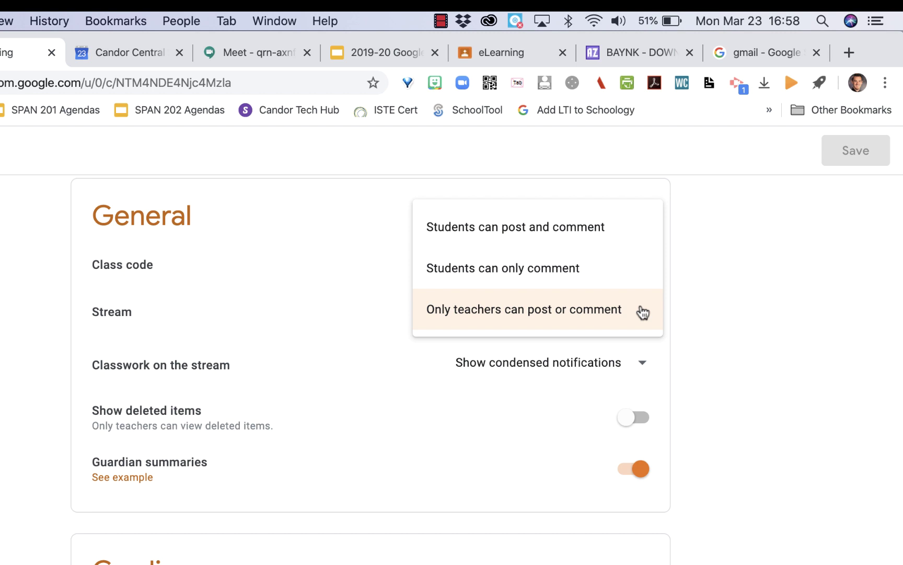
pyautogui.click(637, 268)
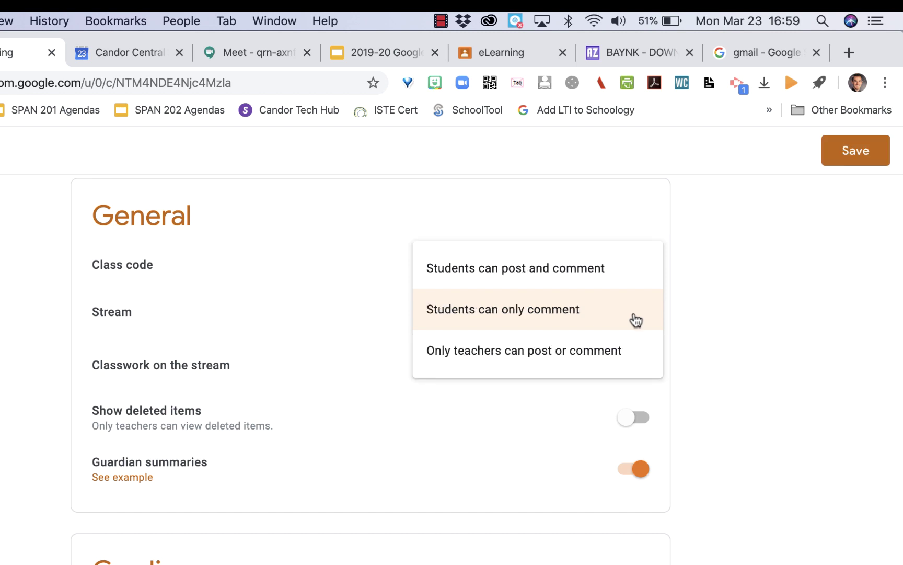
pyautogui.click(637, 320)
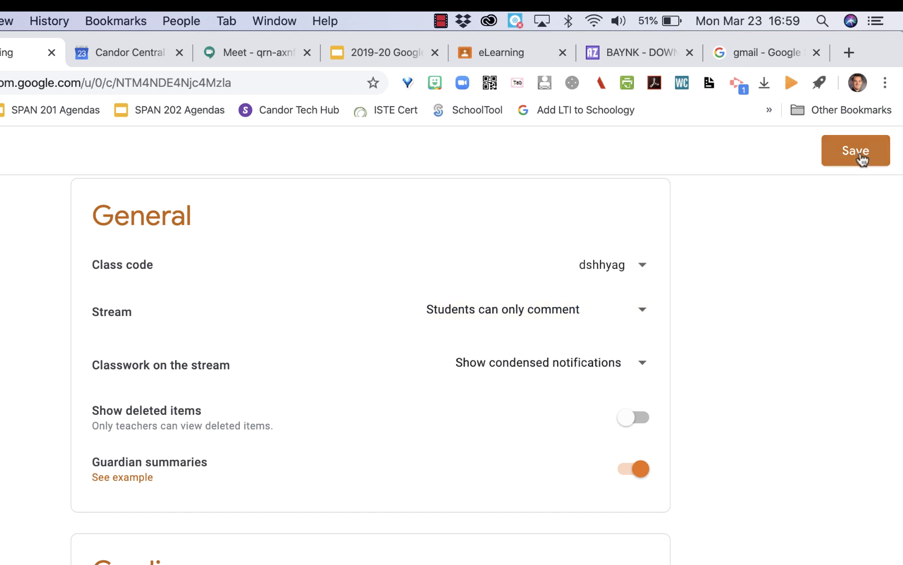
pyautogui.click(860, 156)
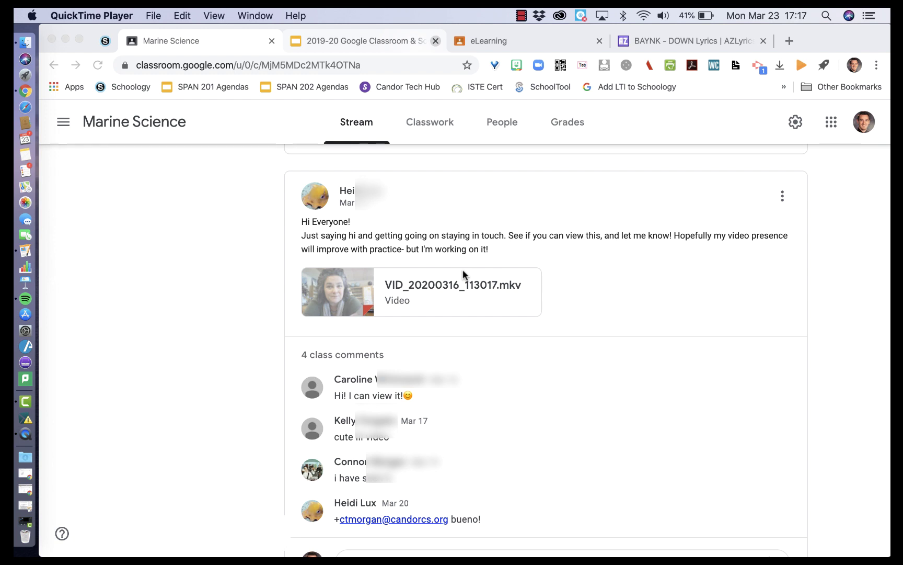
# Start muting the student who wrote the first comment on the Marine Science video post.
pyautogui.click(201, 301)
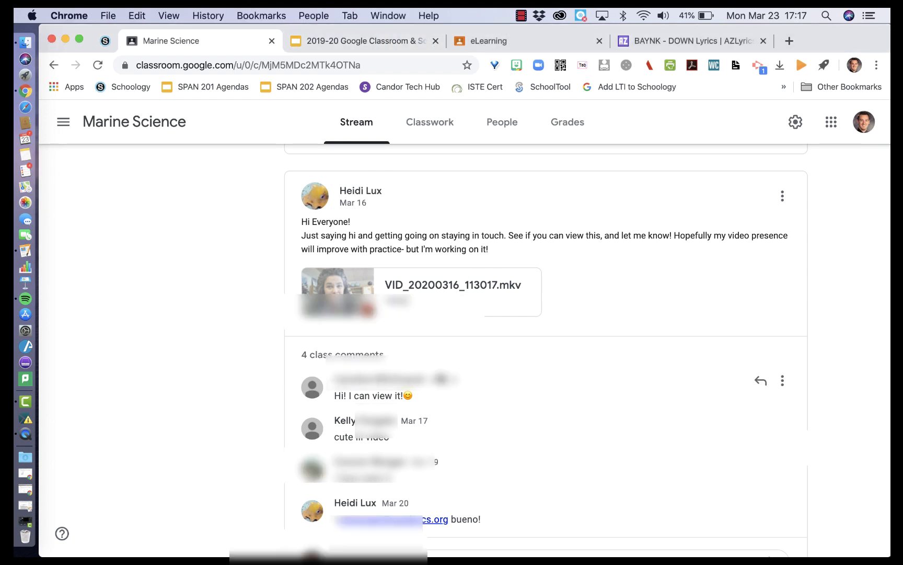
pyautogui.click(782, 381)
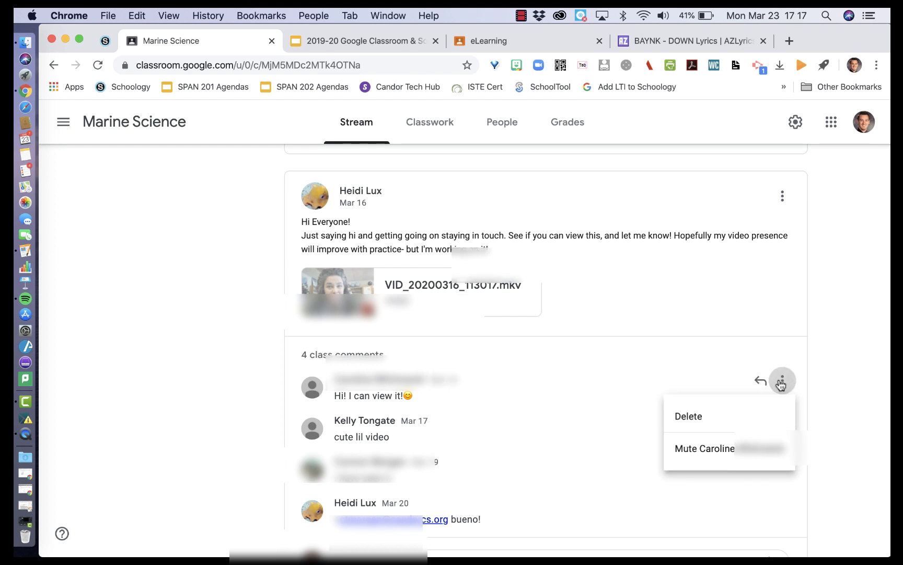
pyautogui.click(705, 448)
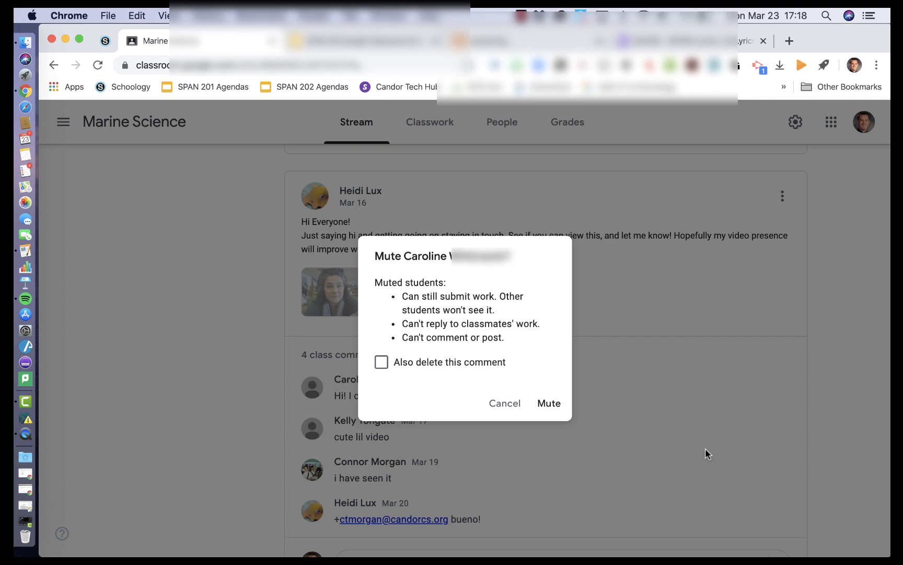